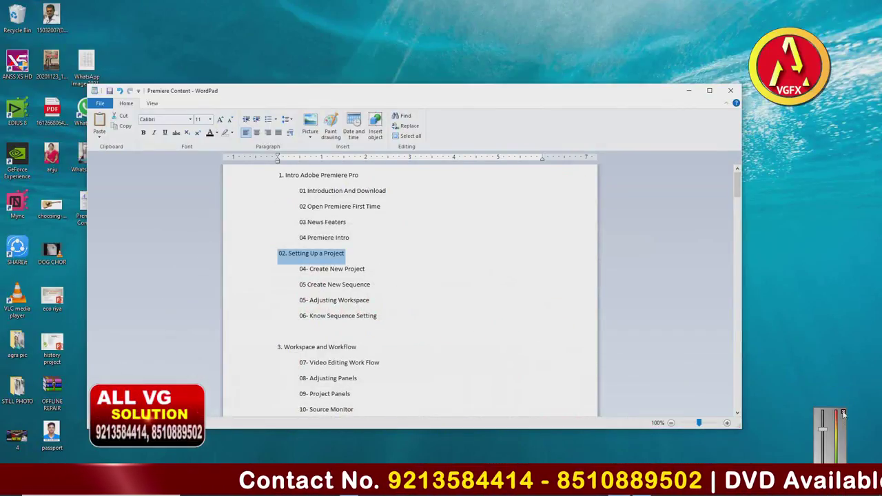
Minimise the WordPad course outline to reveal the Windows desktop.
left_click(689, 95)
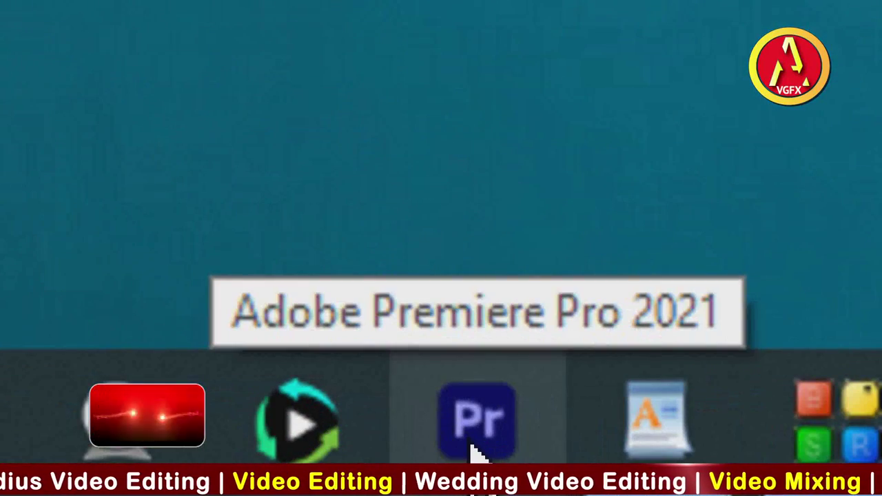
Launch Premiere Pro 2021 from the taskbar and wait for its Home screen.
left_click(474, 421)
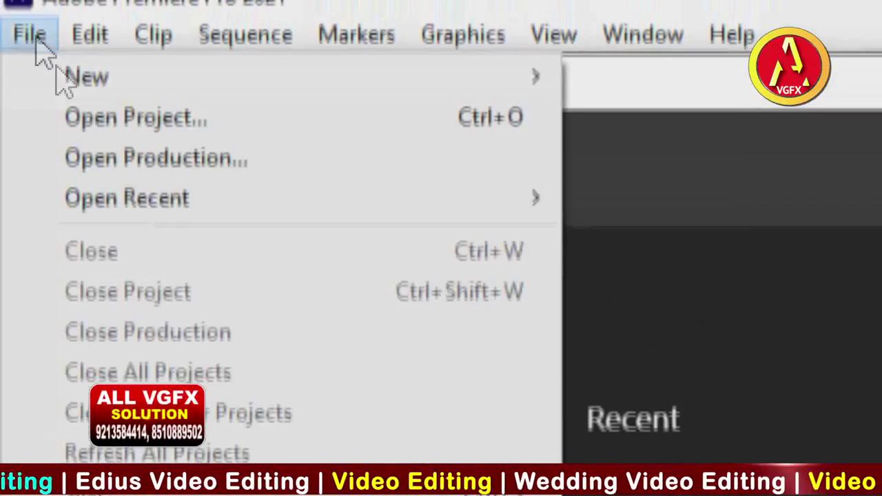
mouse_move(91, 79)
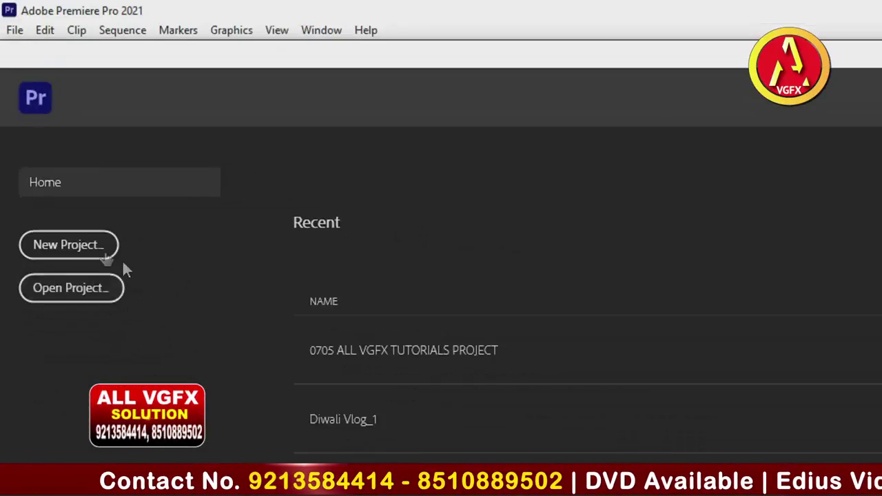
Begin a new project named 'Video Training' and browse for its save folder.
left_click(78, 252)
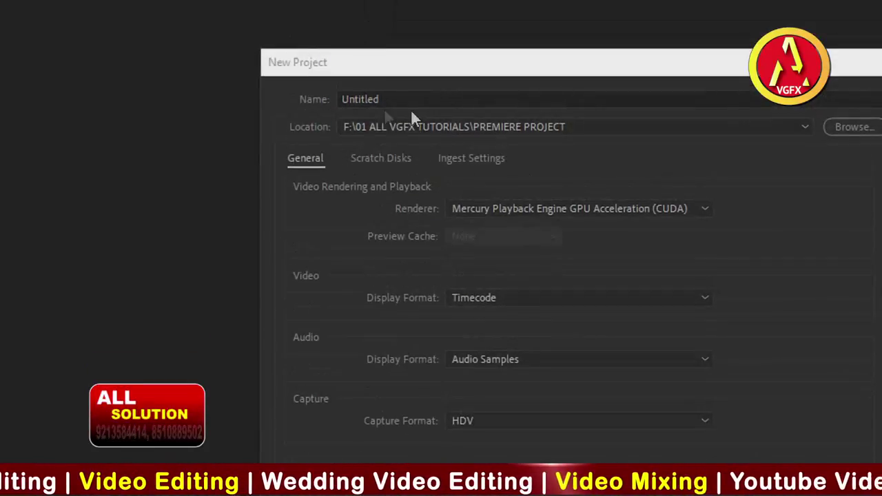
double_click(423, 96)
type("Video Training")
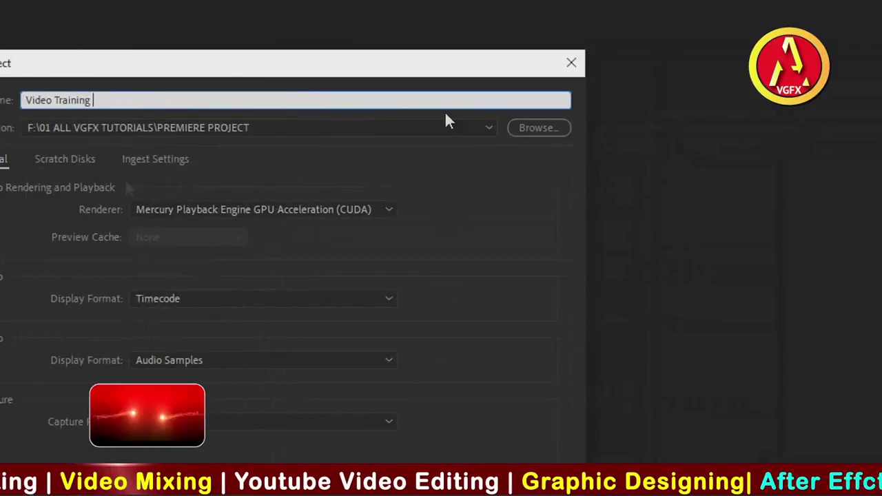
left_click(545, 128)
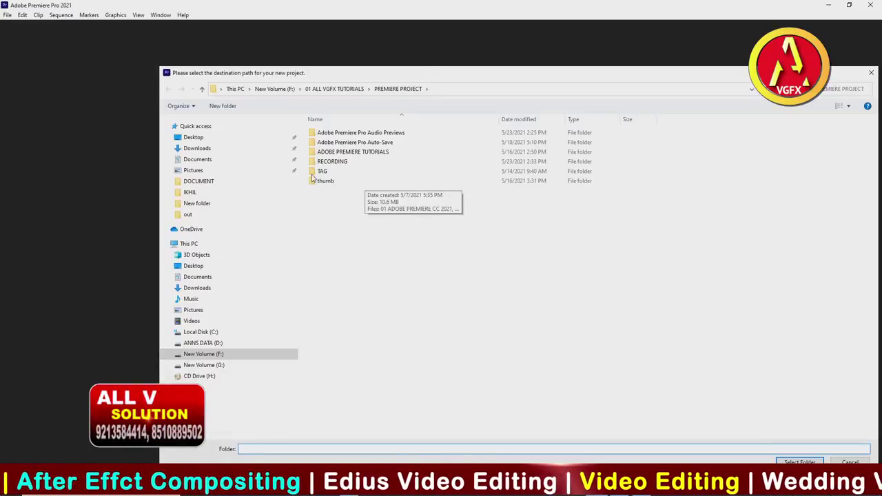
Choose the PREMIERE PROJECT\thumb folder as the project location.
left_click(325, 180)
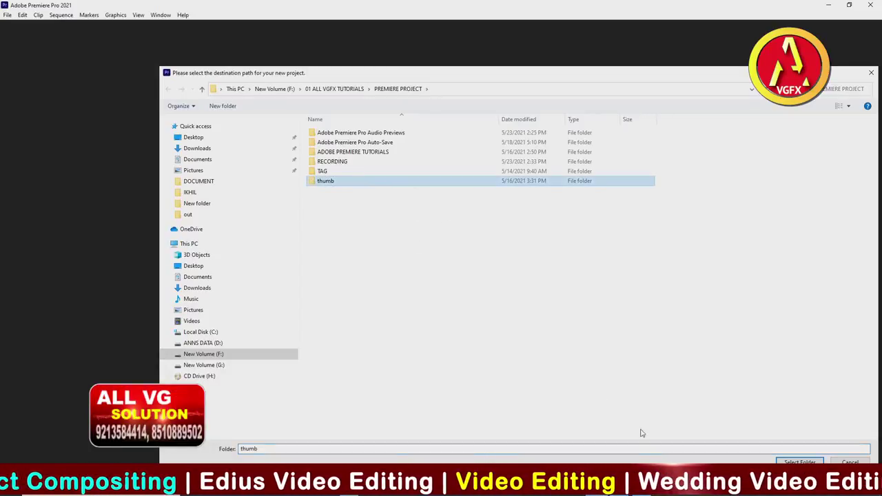
left_click(799, 462)
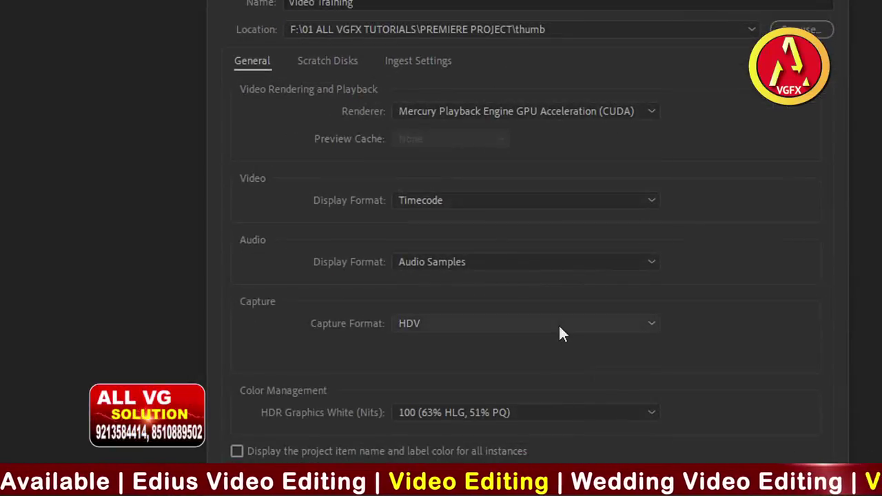
Keep HDV as the capture format and create the Video Training project.
left_click(558, 324)
left_click(458, 344)
left_click(486, 325)
left_click(447, 362)
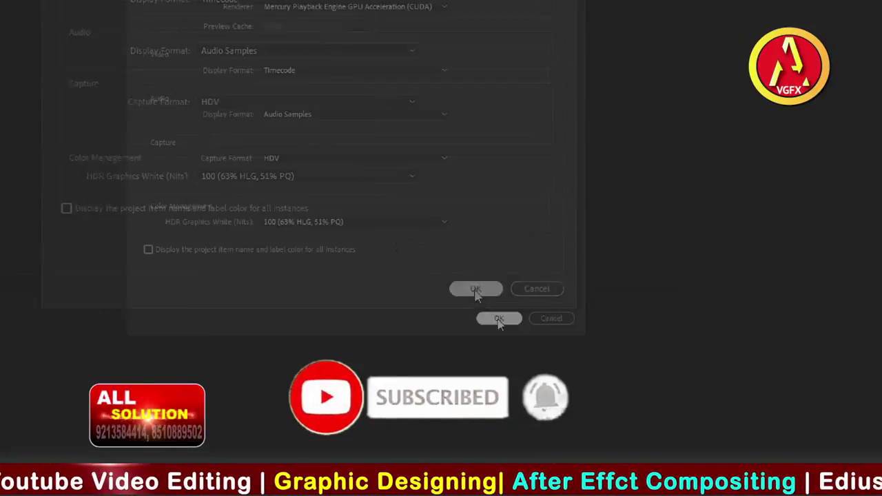
left_click(540, 371)
left_click(541, 371)
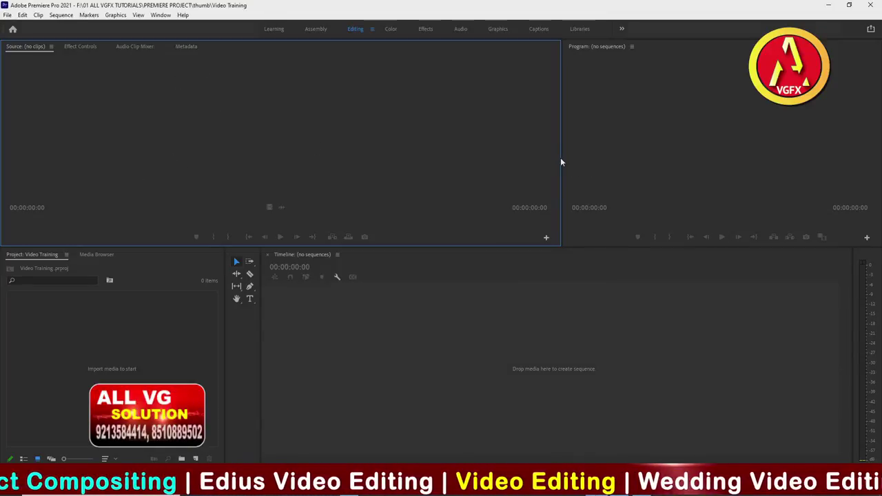
Widen the Program monitor and open the Import browser from the empty Project panel.
left_click_drag(562, 158, 466, 157)
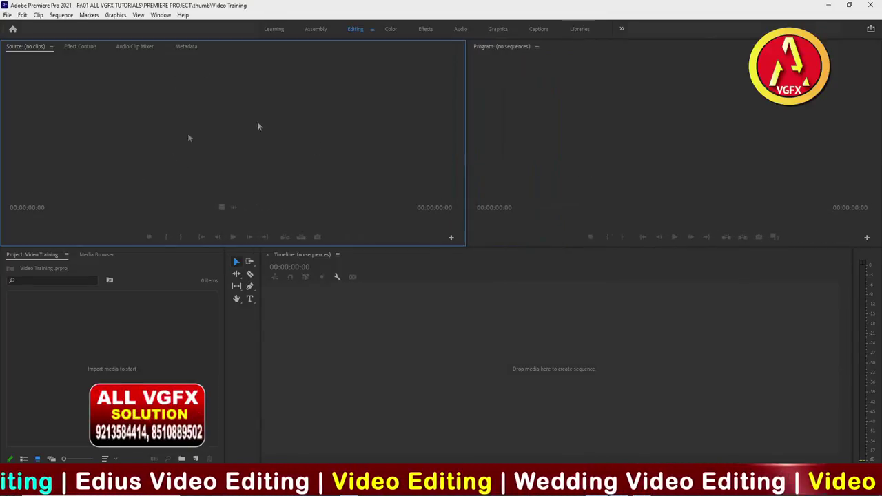
left_click(592, 140)
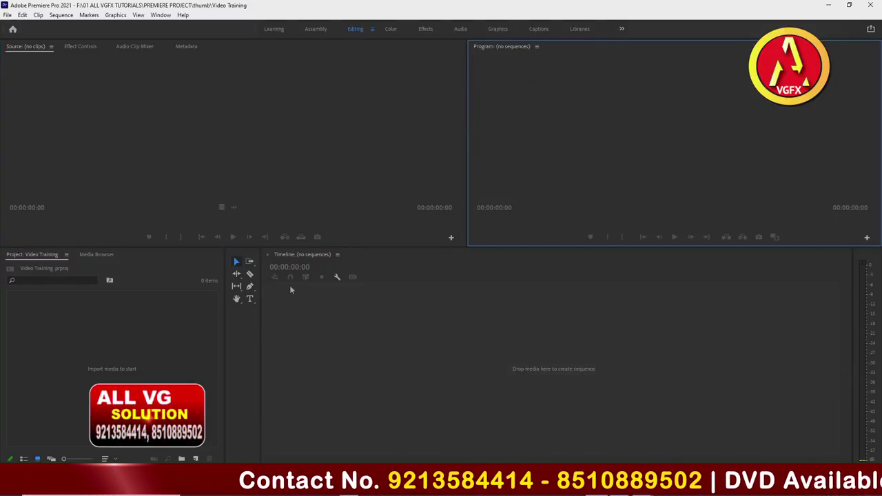
left_click(117, 374)
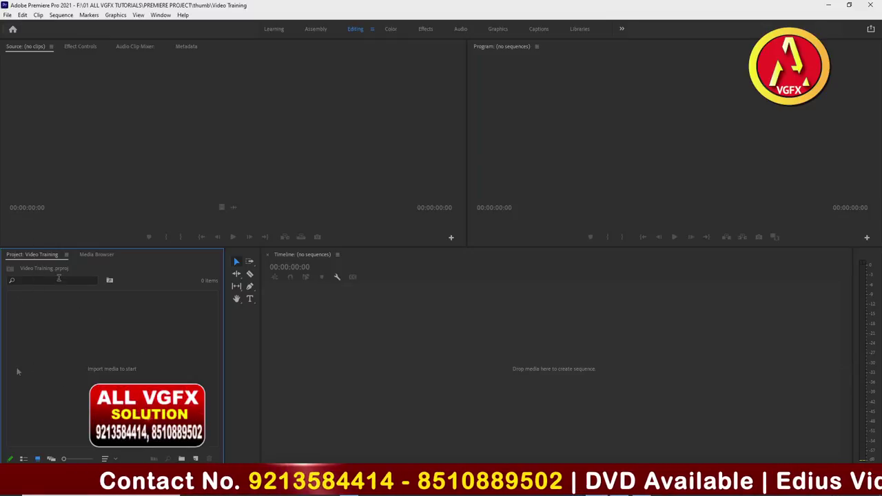
double_click(99, 368)
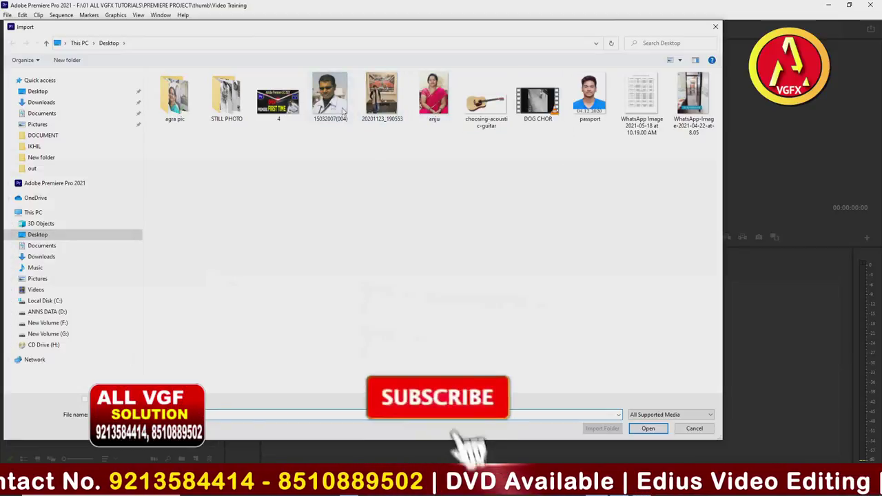
Import the Desktop photo 20201123_190553.jpg into the project.
double_click(371, 104)
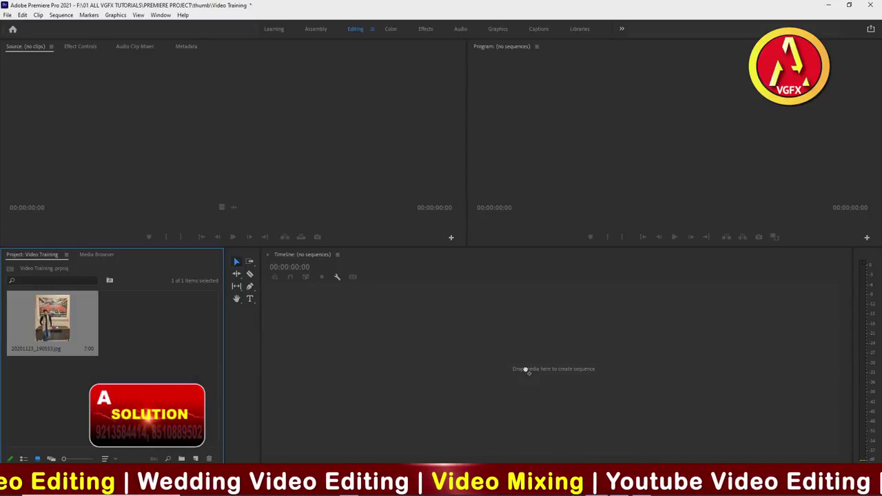
Build a sequence from the photo and scrub the playhead through it to 00:00:03:16.
left_click_drag(605, 400, 586, 392)
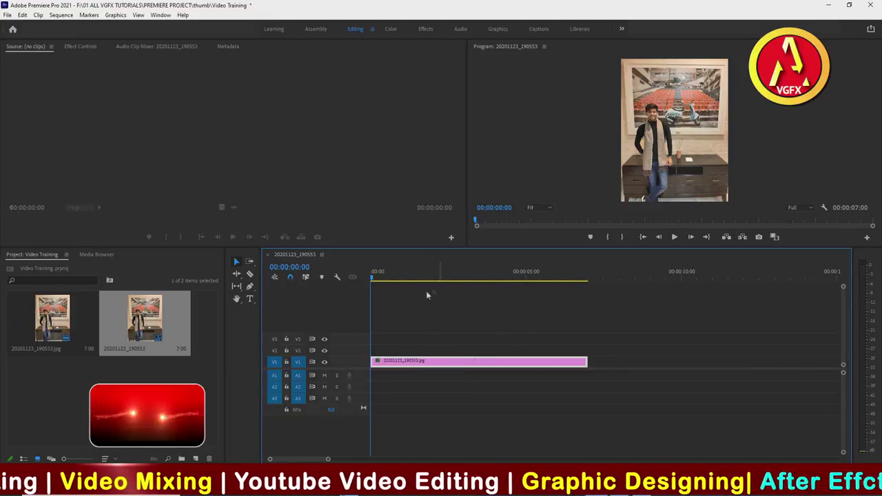
left_click(412, 276)
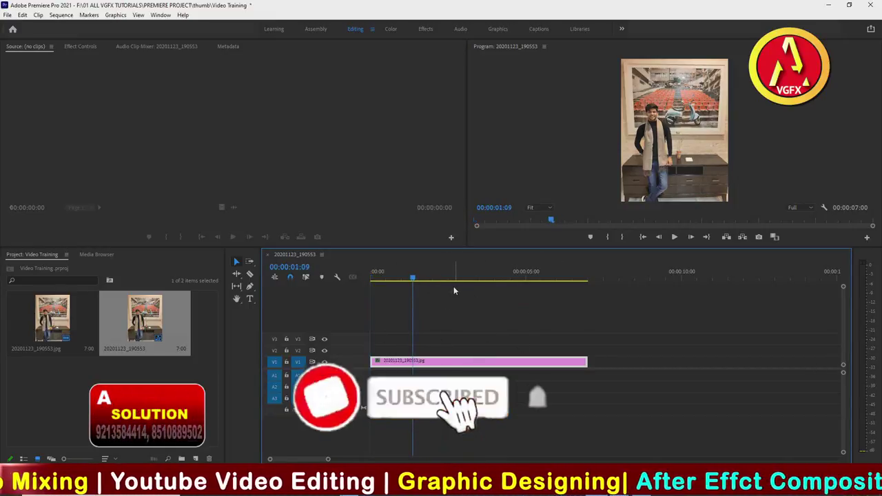
left_click(488, 277)
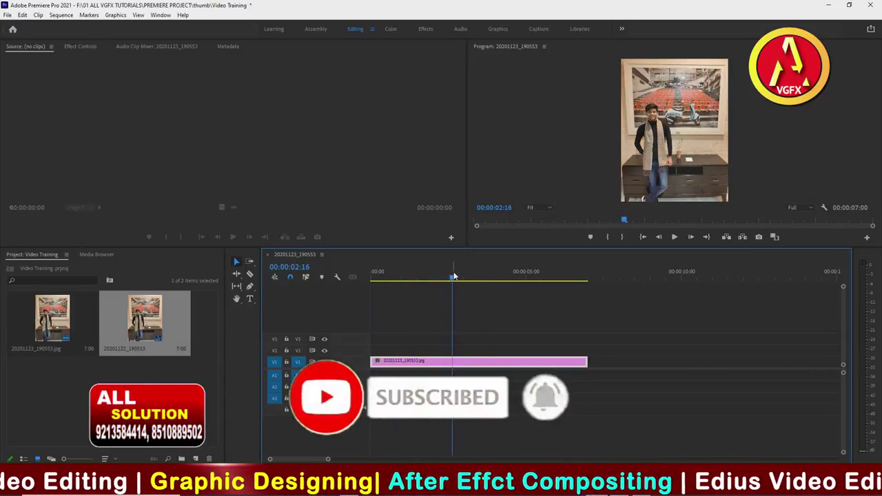
left_click_drag(467, 276, 443, 277)
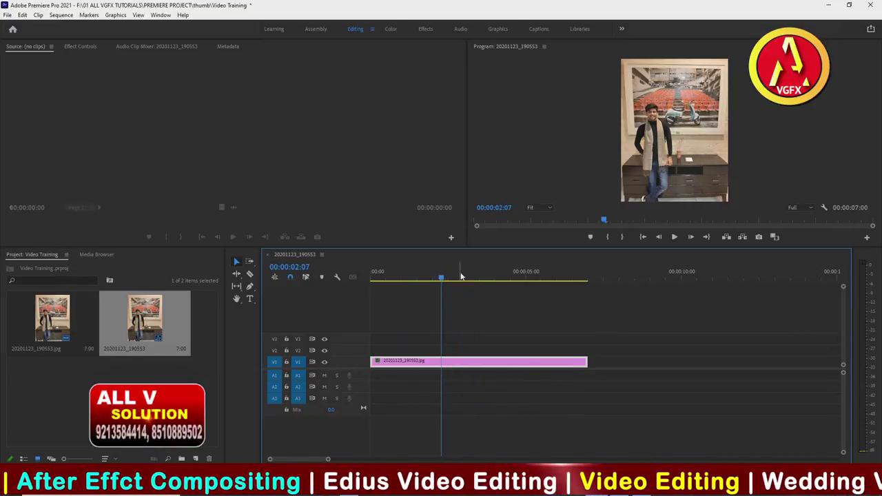
left_click_drag(463, 276, 485, 286)
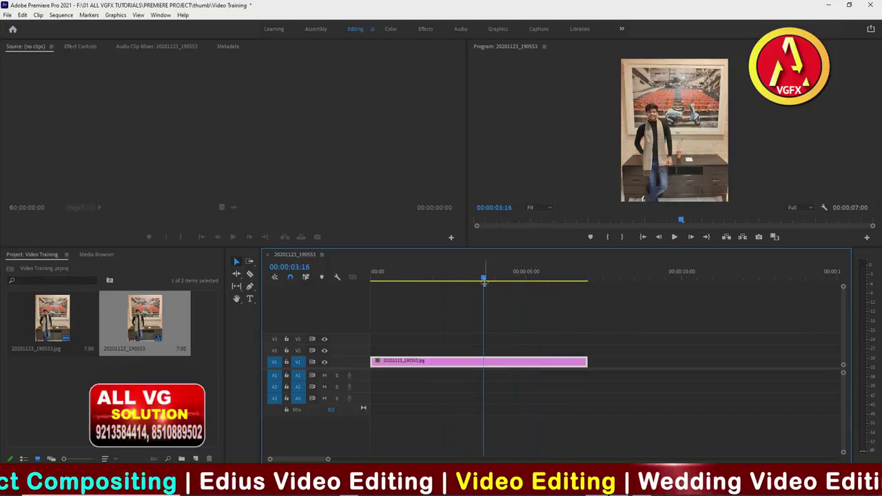
Widen the timeline and zoom in to one-second marks across the 7-second clip.
left_click_drag(258, 327, 248, 323)
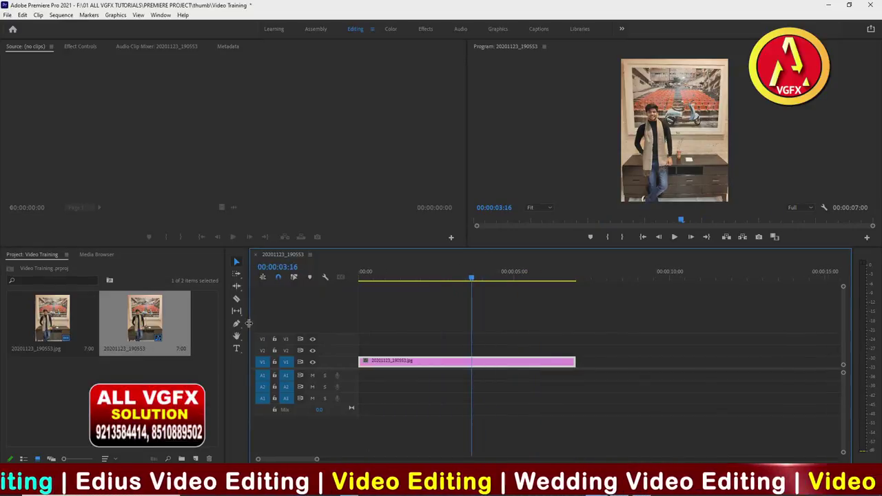
key("equal")
key("equal")
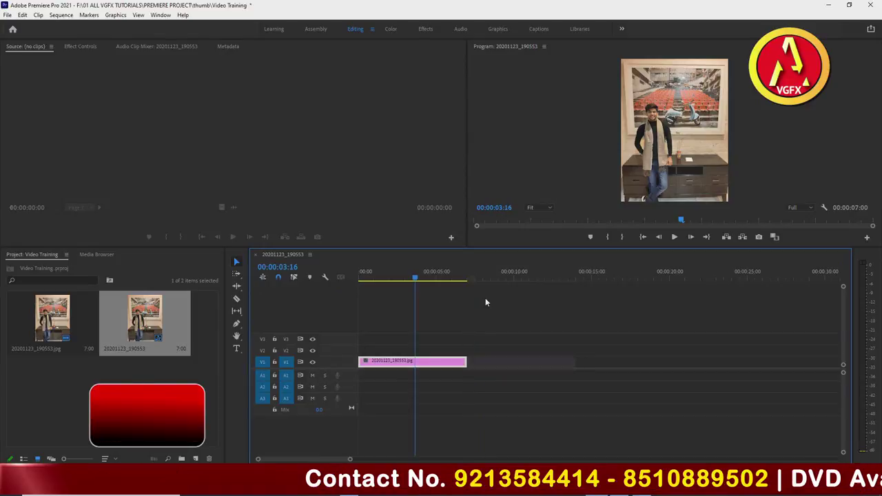
key("minus")
key("minus")
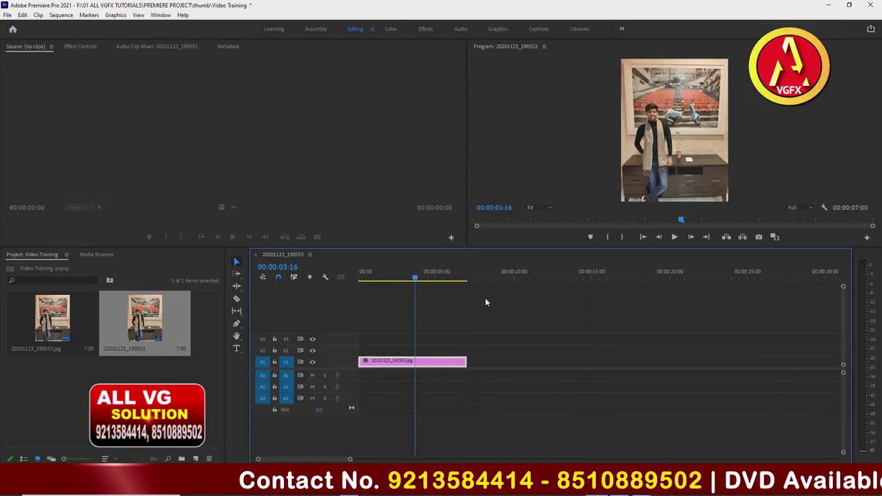
key("equal")
key("equal")
key("minus")
key("minus")
key("equal")
key("equal")
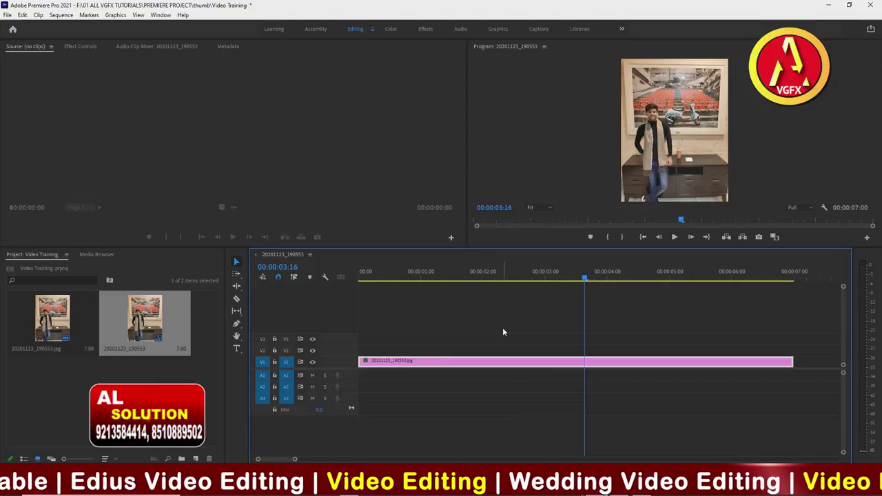
Save the Video Training project with File > Save.
left_click(6, 14)
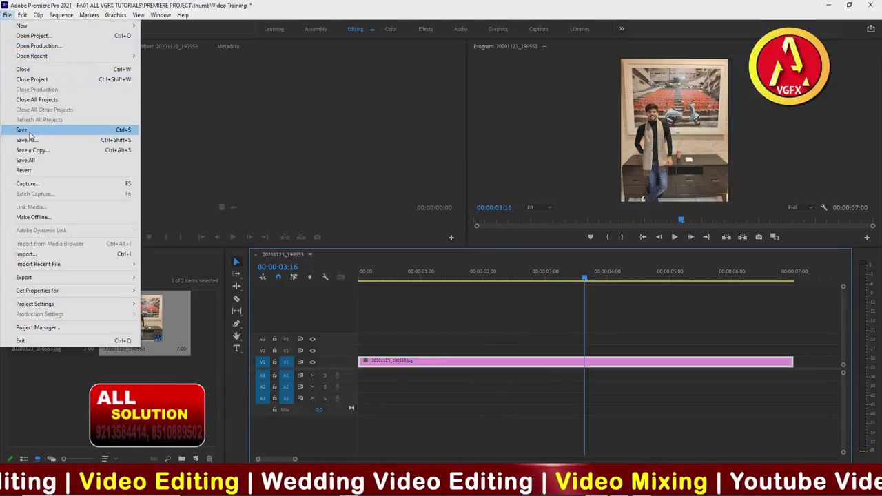
left_click(31, 130)
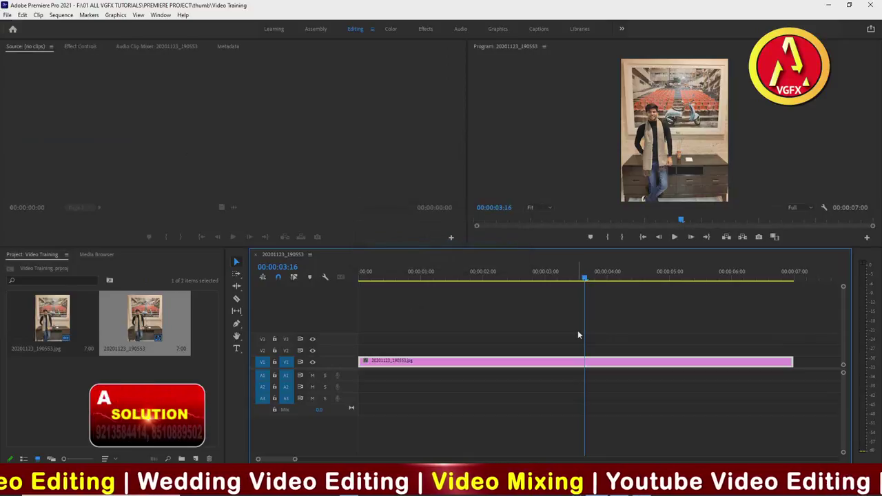